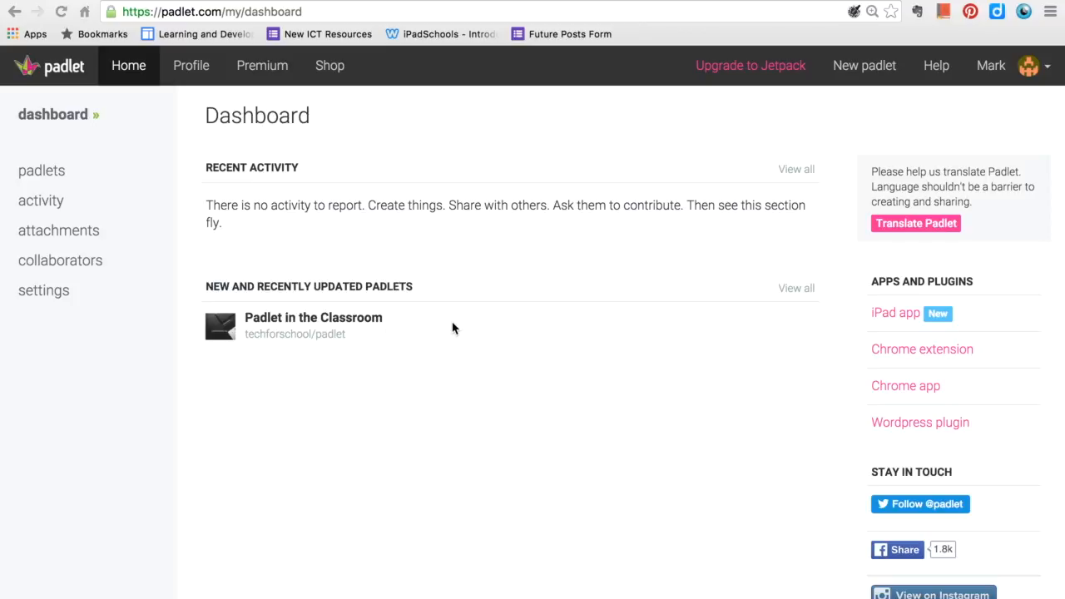
# - Create a new padlet and title it "Vikings" in its settings
pyautogui.click(871, 70)
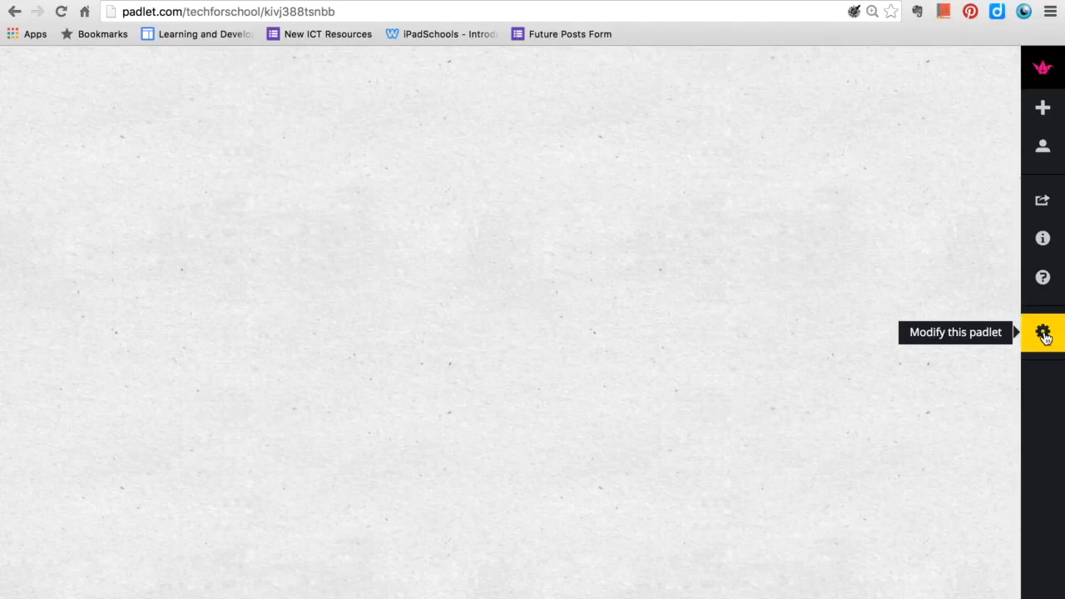
pyautogui.click(1044, 333)
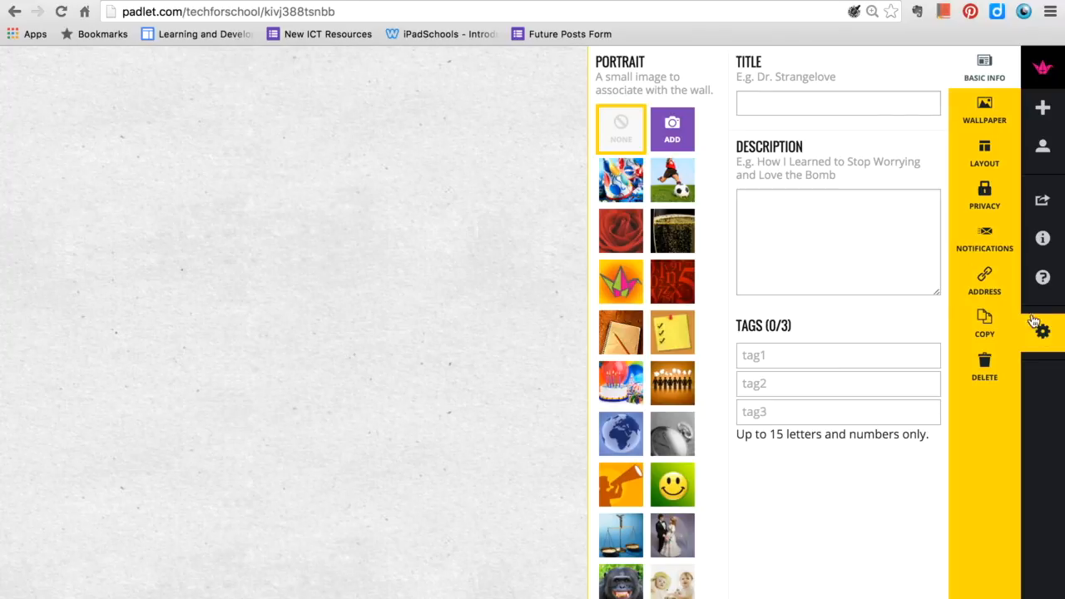
pyautogui.click(878, 114)
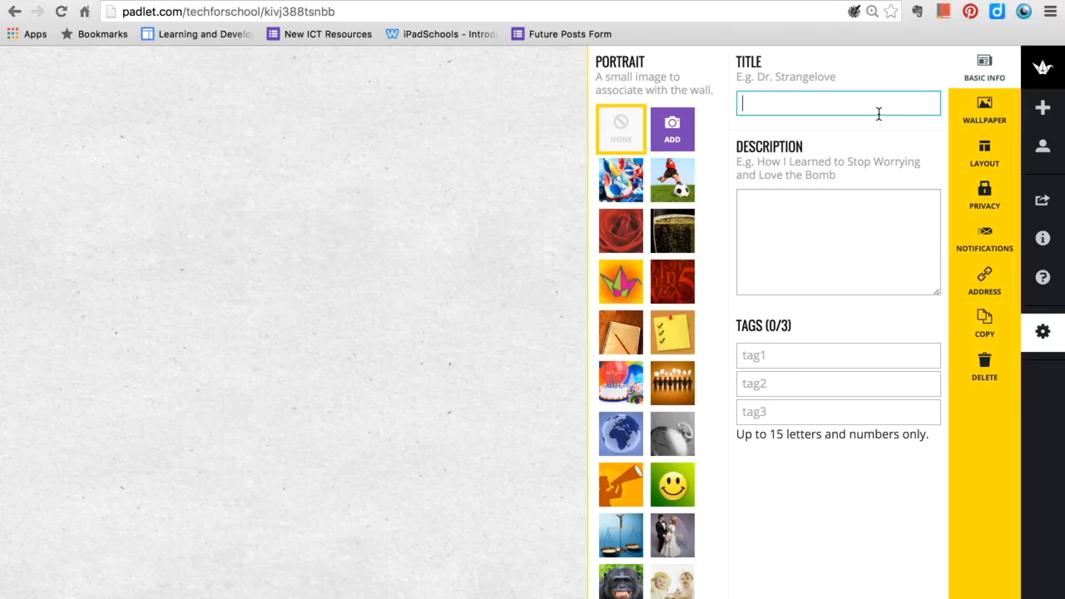
pyautogui.write('Vikings')
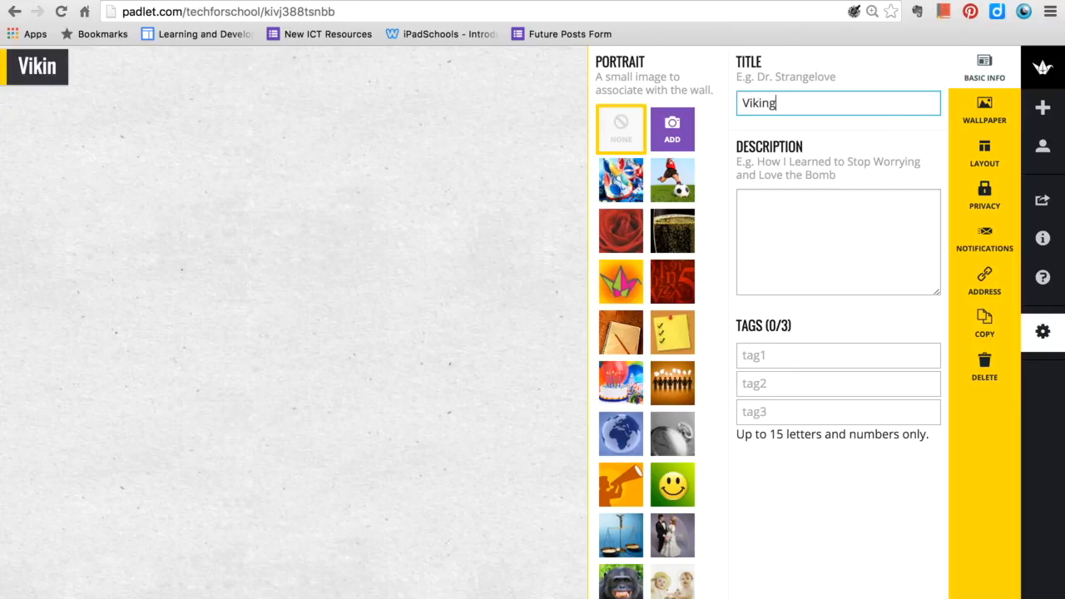
# - Enter the padlet description "Please provide some information you have learned about Vikings"
pyautogui.click(807, 224)
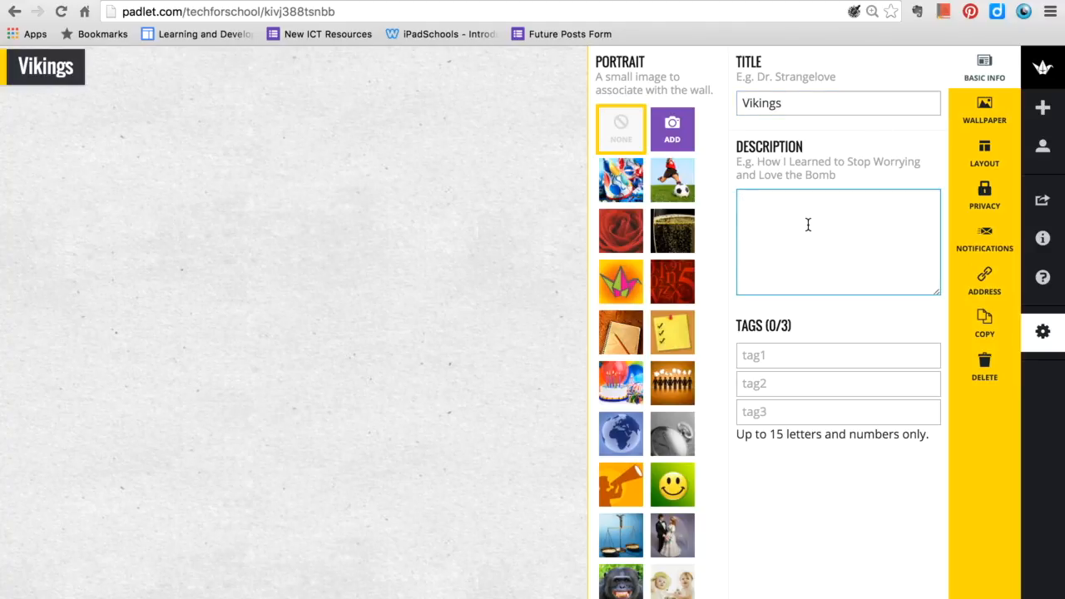
pyautogui.write('Please provide ')
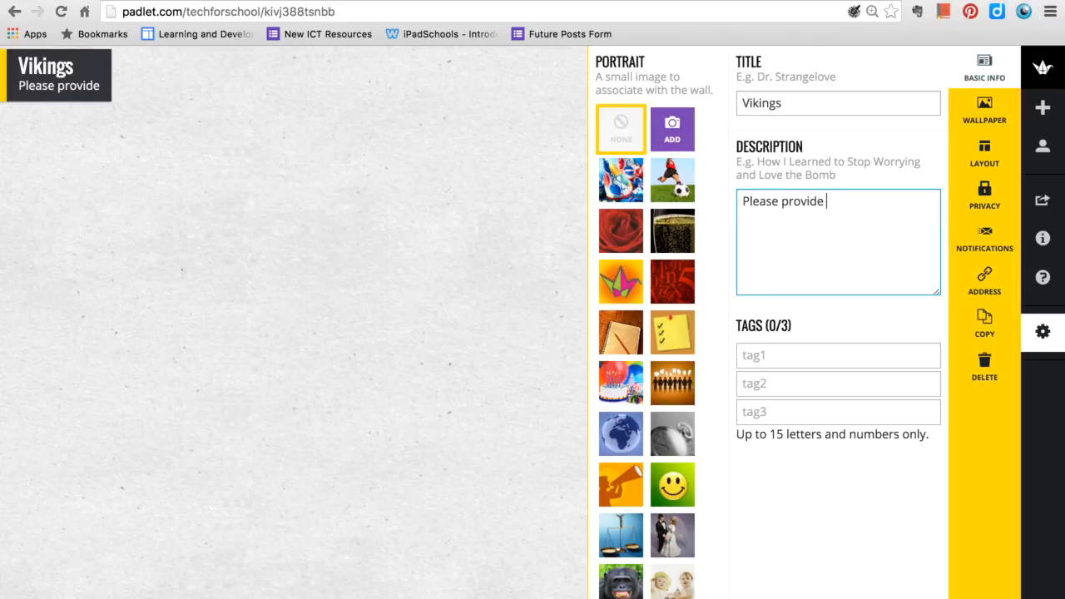
pyautogui.write('some information you ')
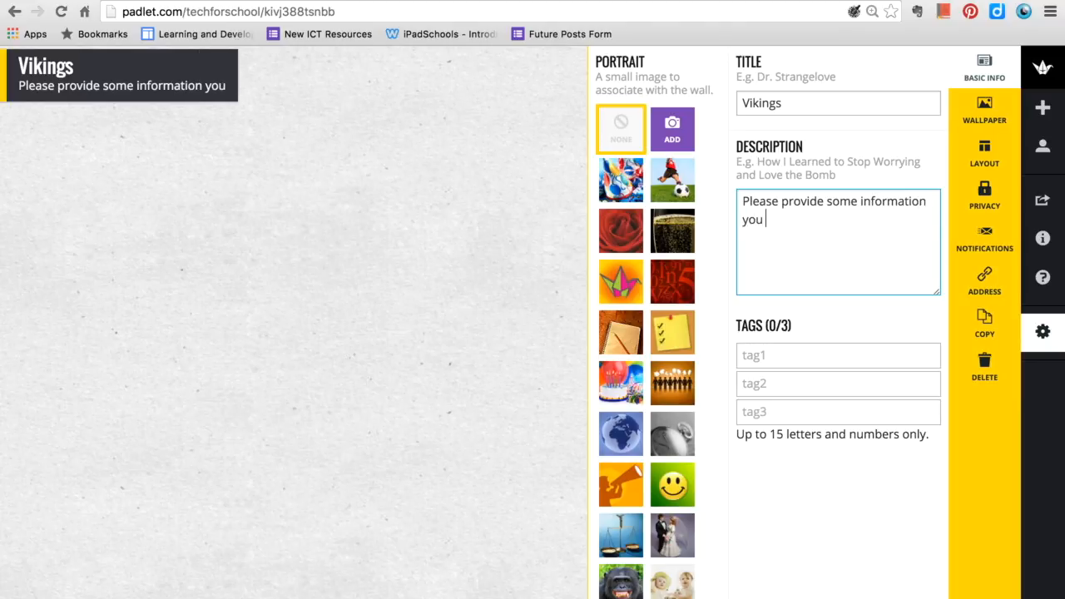
pyautogui.write('have learned ')
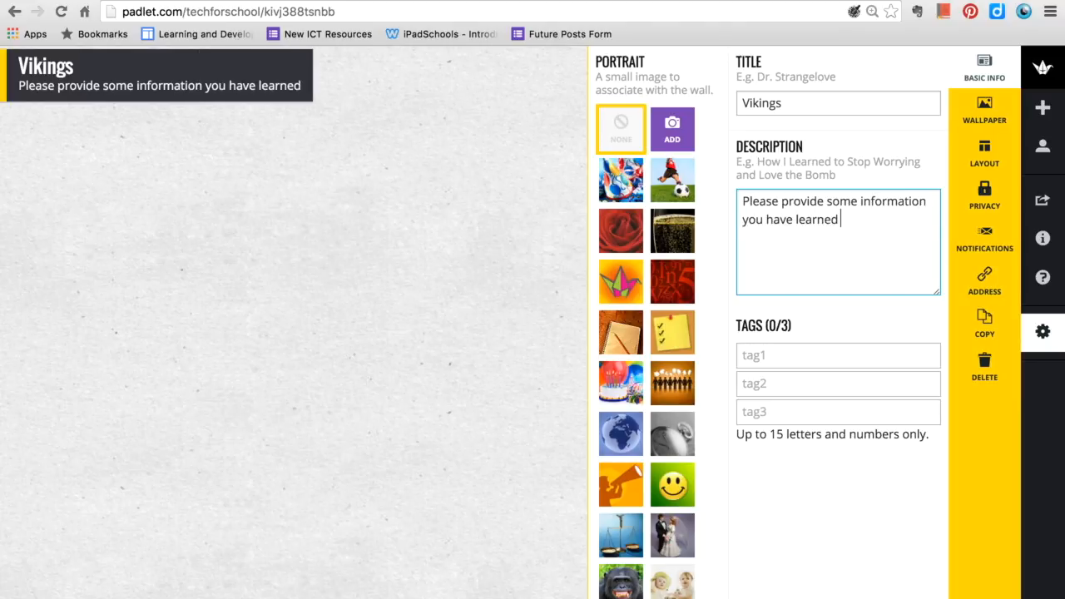
pyautogui.write('about Vik')
pyautogui.press('BackSpace')
pyautogui.press('BackSpace')
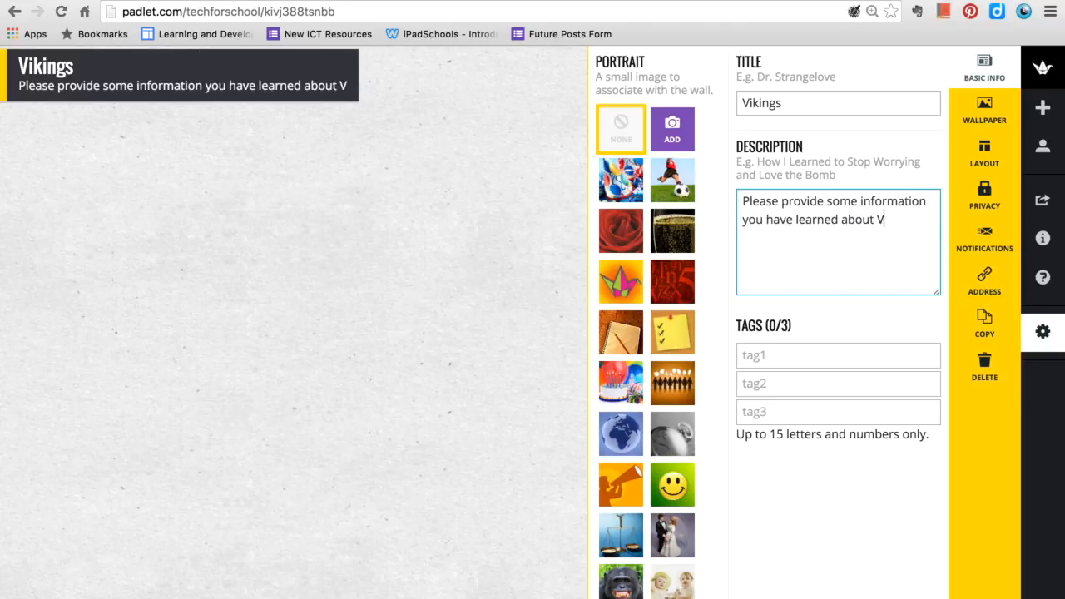
pyautogui.write('ikings')
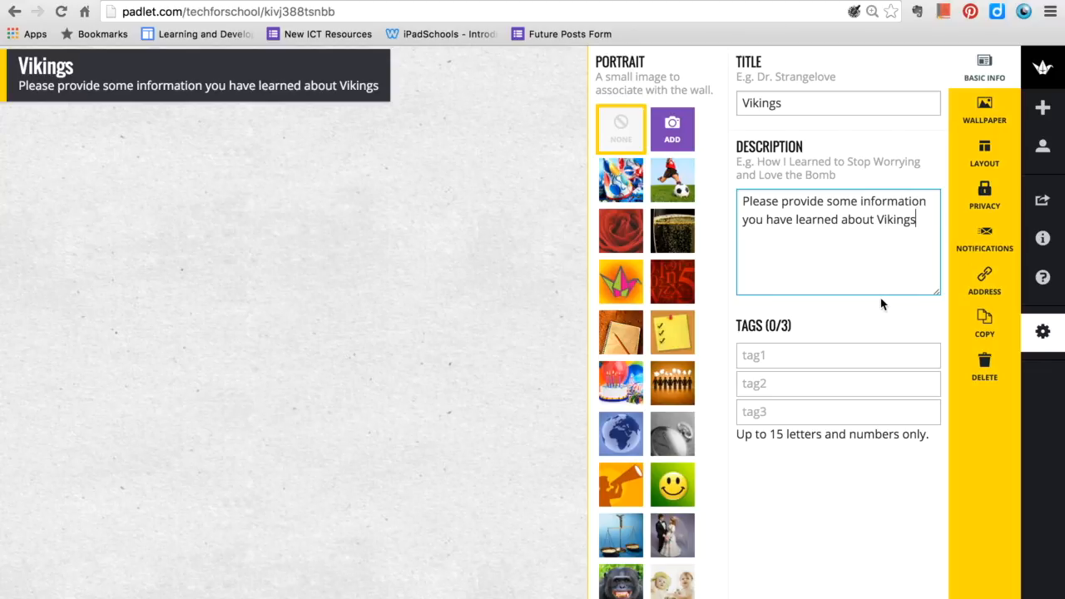
# - Set the padlet's wallpaper to Corkboard and its post layout to Grid
pyautogui.click(990, 108)
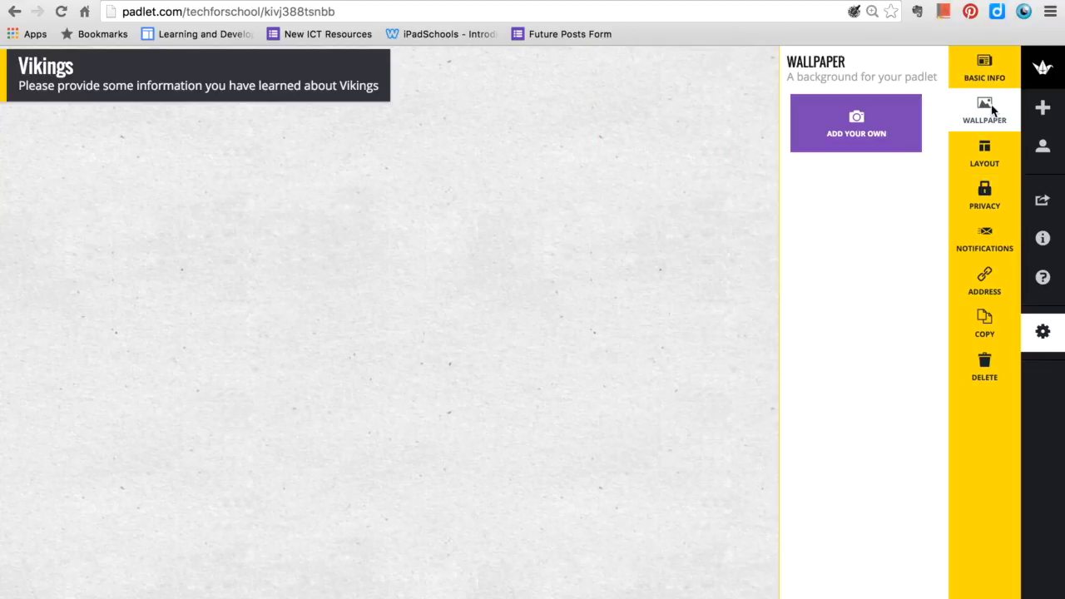
pyautogui.scroll(-1, 862, 274)
pyautogui.scroll(-10, 862, 275)
pyautogui.scroll(-6, 862, 275)
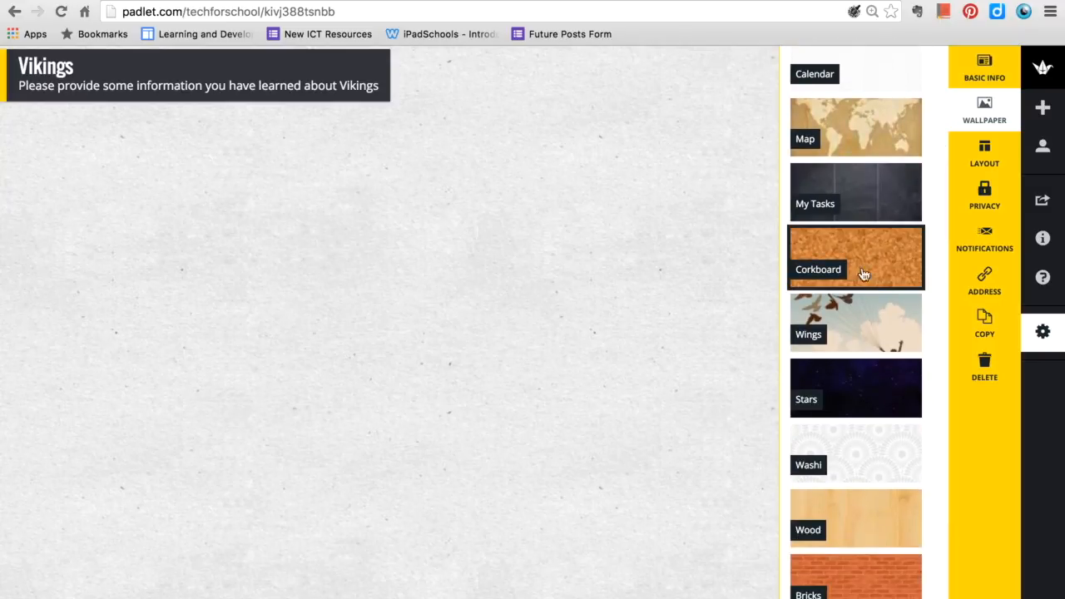
pyautogui.click(863, 262)
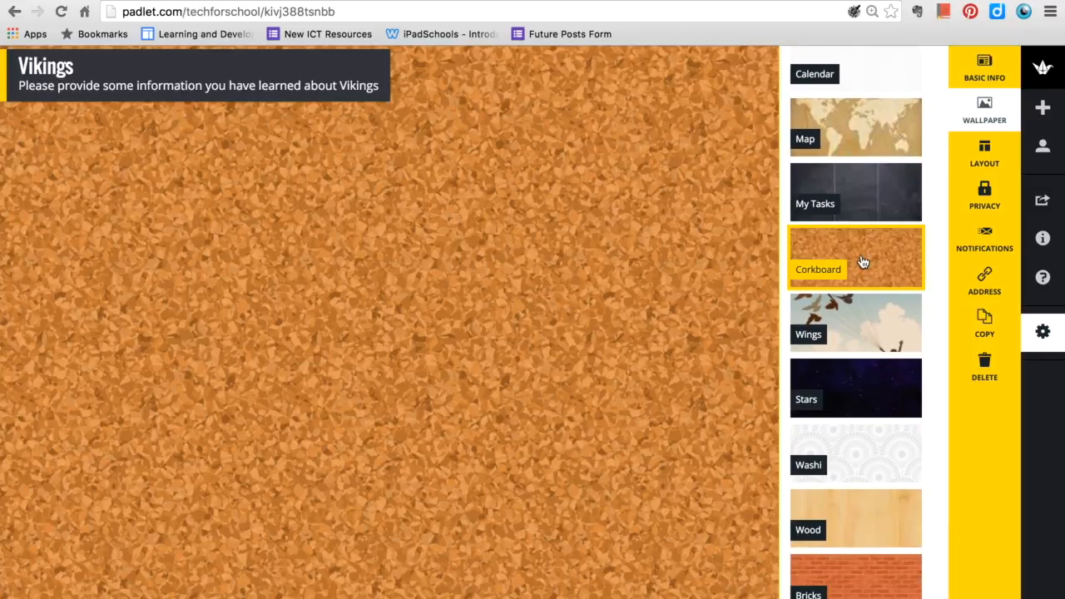
pyautogui.click(986, 150)
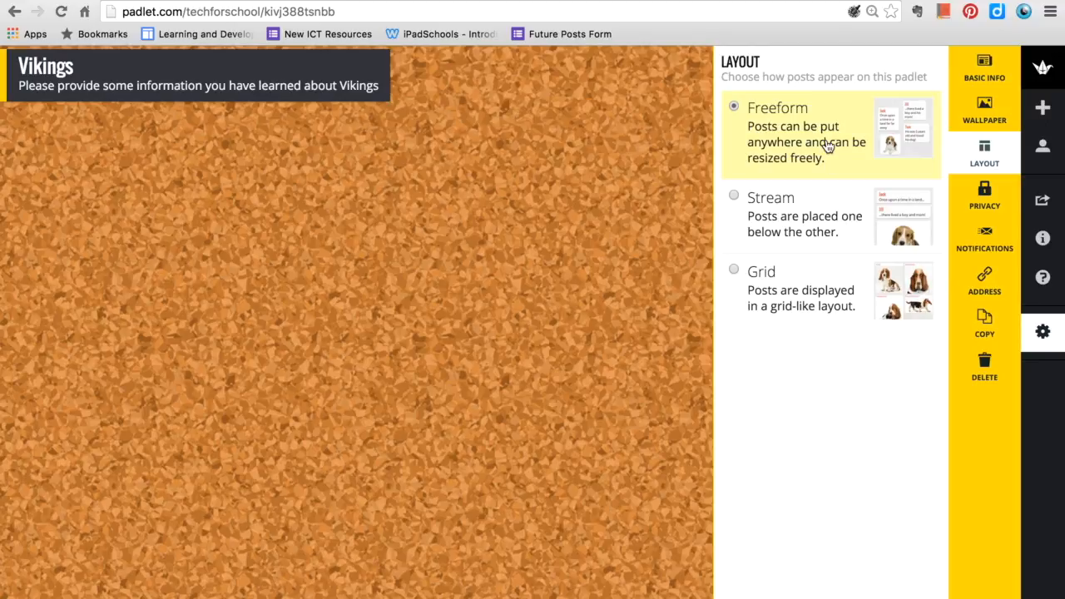
pyautogui.click(747, 280)
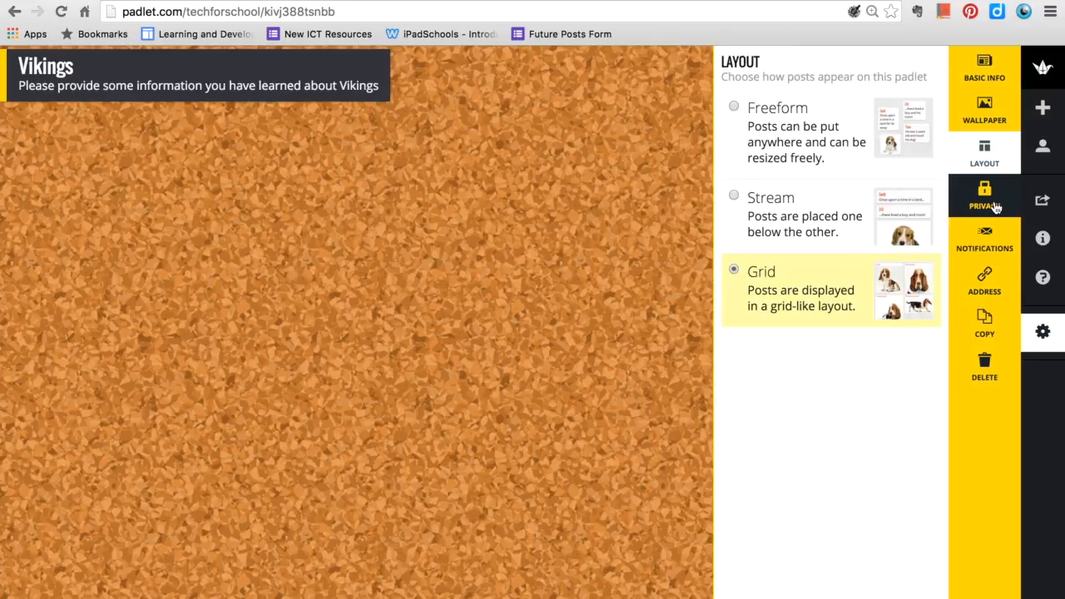
# - Change the padlet's web address ending to "vikings" under padlet.com/techforschool/
pyautogui.click(981, 275)
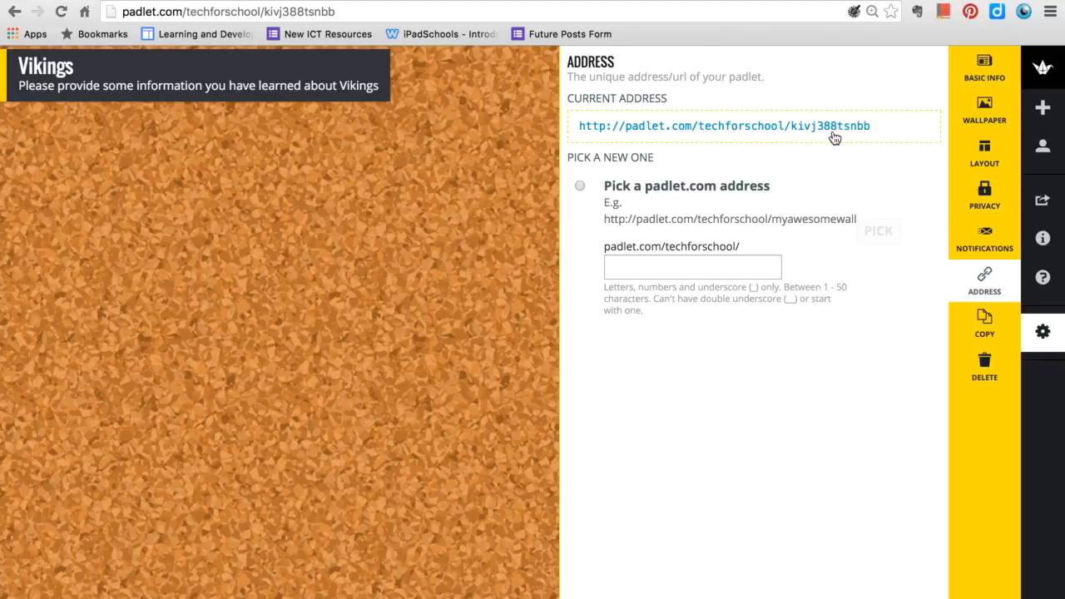
pyautogui.click(581, 187)
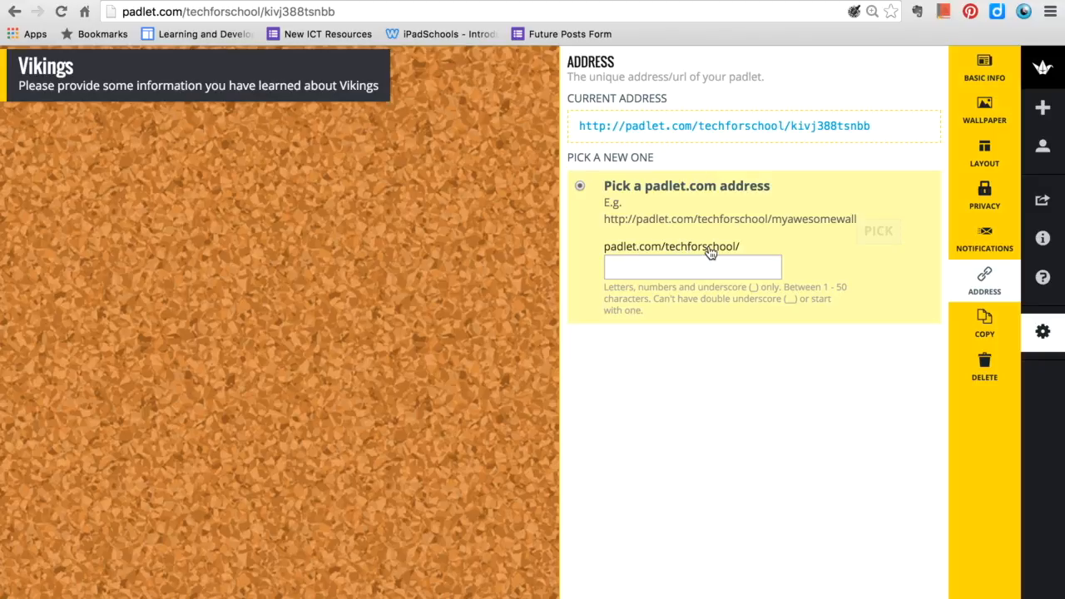
pyautogui.click(726, 267)
pyautogui.write('vikings')
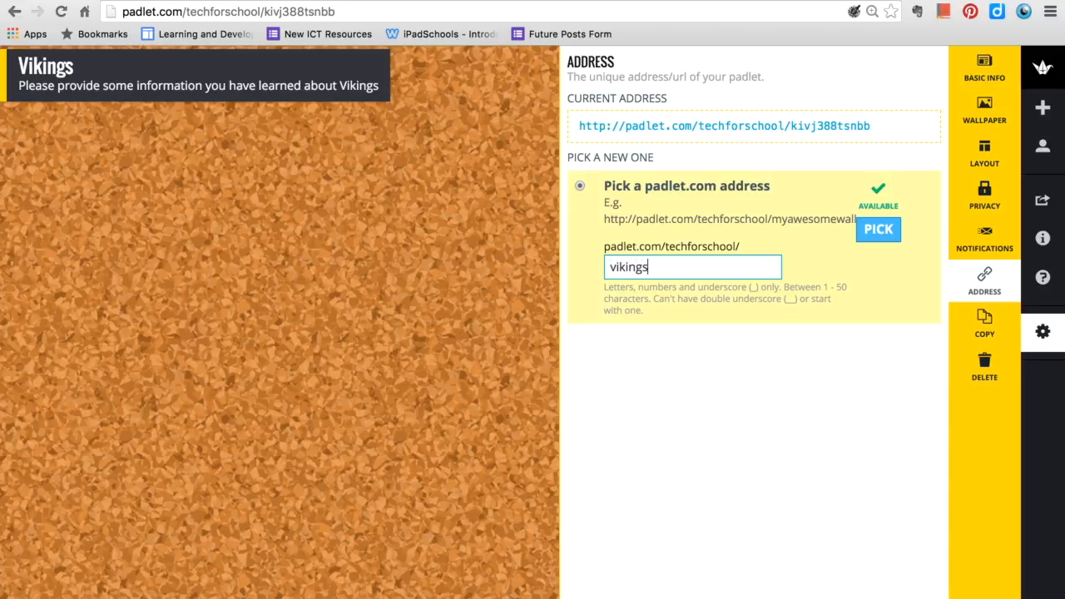
pyautogui.click(882, 236)
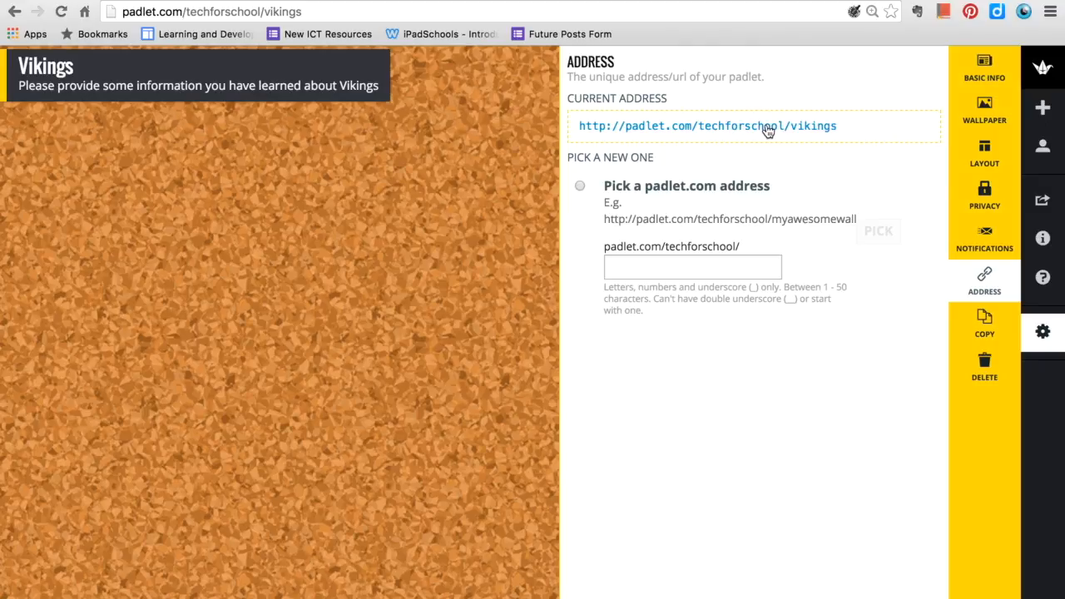
# - Review the padlet's visibility, people and post moderation options, and close the settings
pyautogui.click(987, 202)
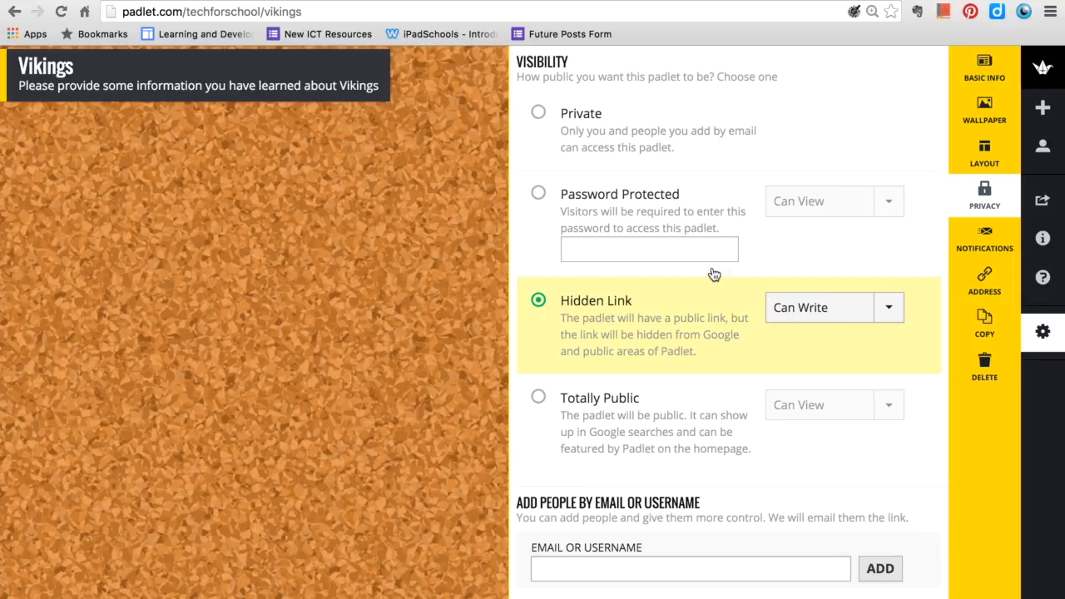
pyautogui.scroll(-3, 685, 388)
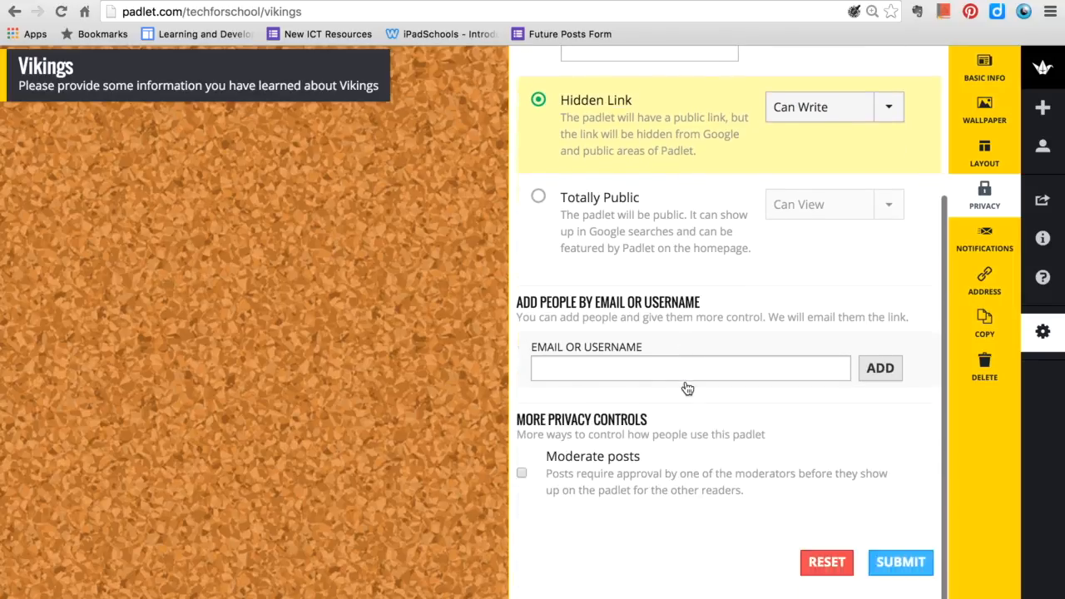
pyautogui.scroll(1, 620, 483)
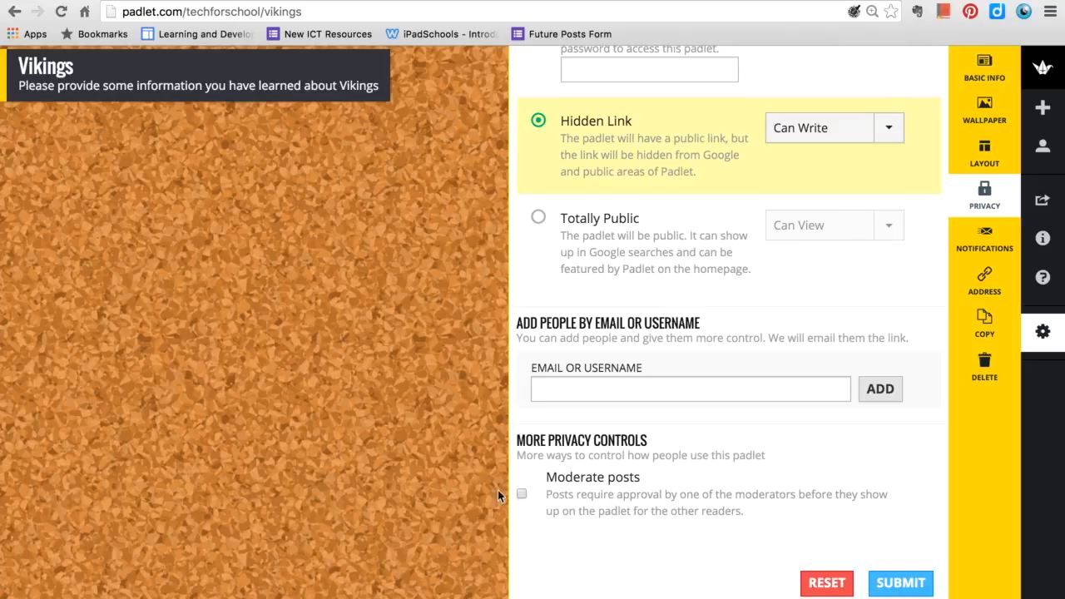
pyautogui.click(339, 464)
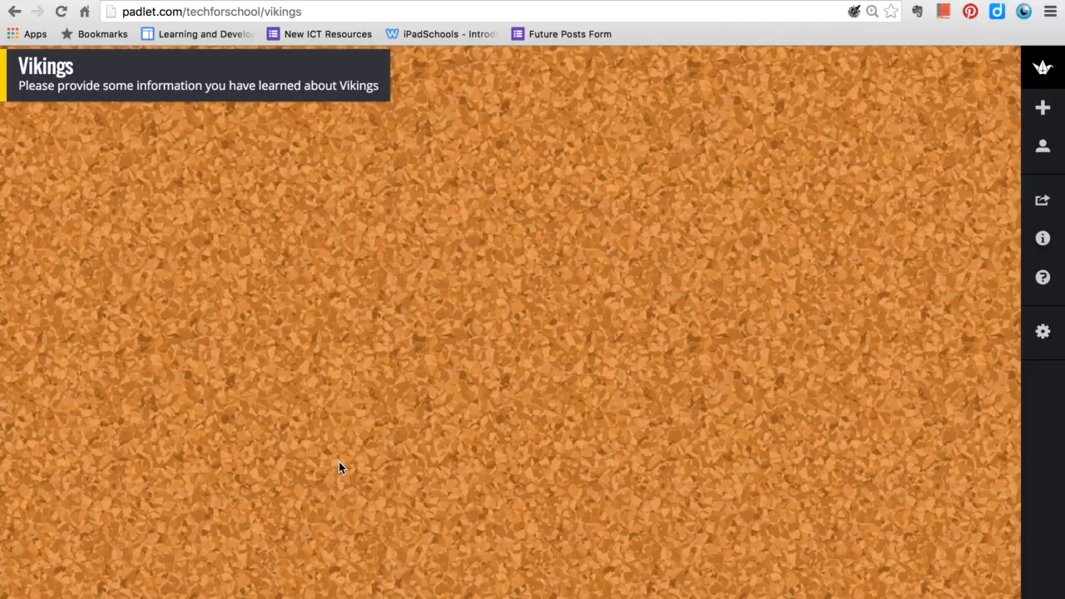
# - Add a post below the padlet title with the author's first name as heading and the text "Vikings come from Scandanavia"
pyautogui.doubleClick(158, 197)
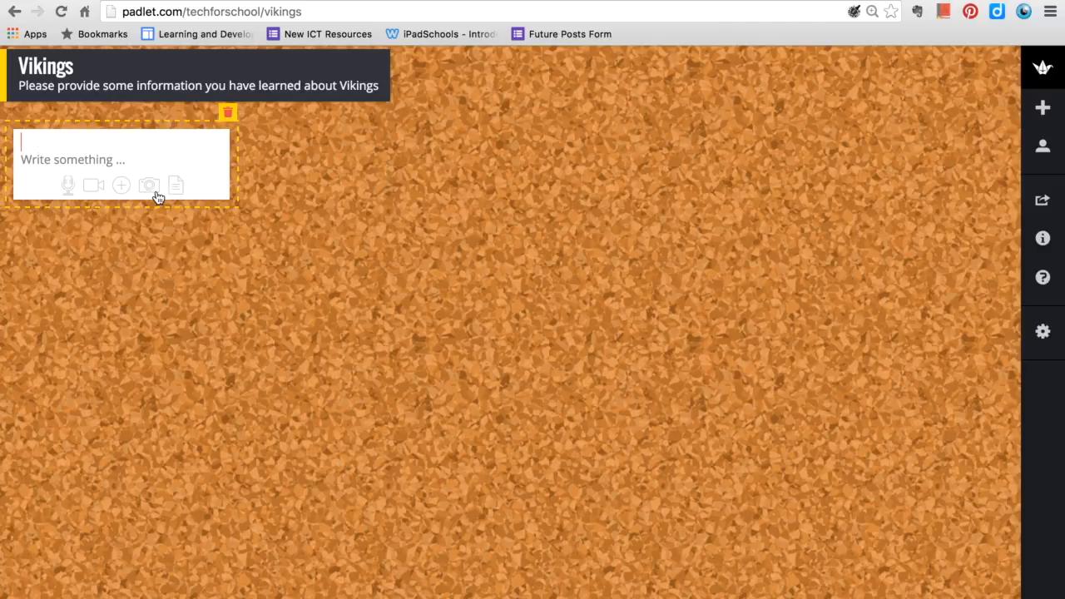
pyautogui.write('Mark')
pyautogui.click(89, 160)
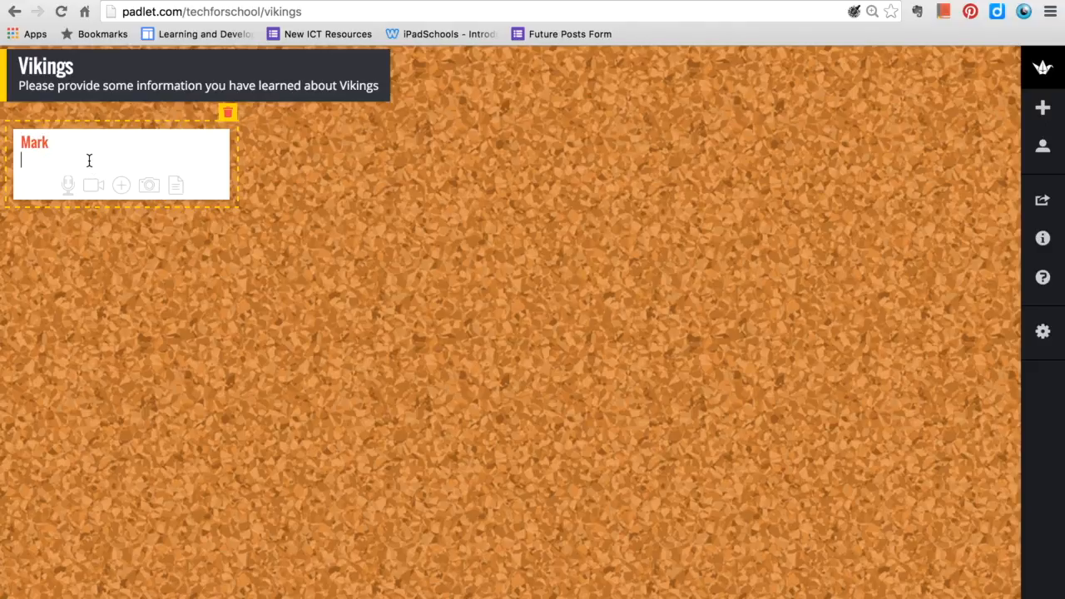
pyautogui.write('Vikings come from Scandanavia')
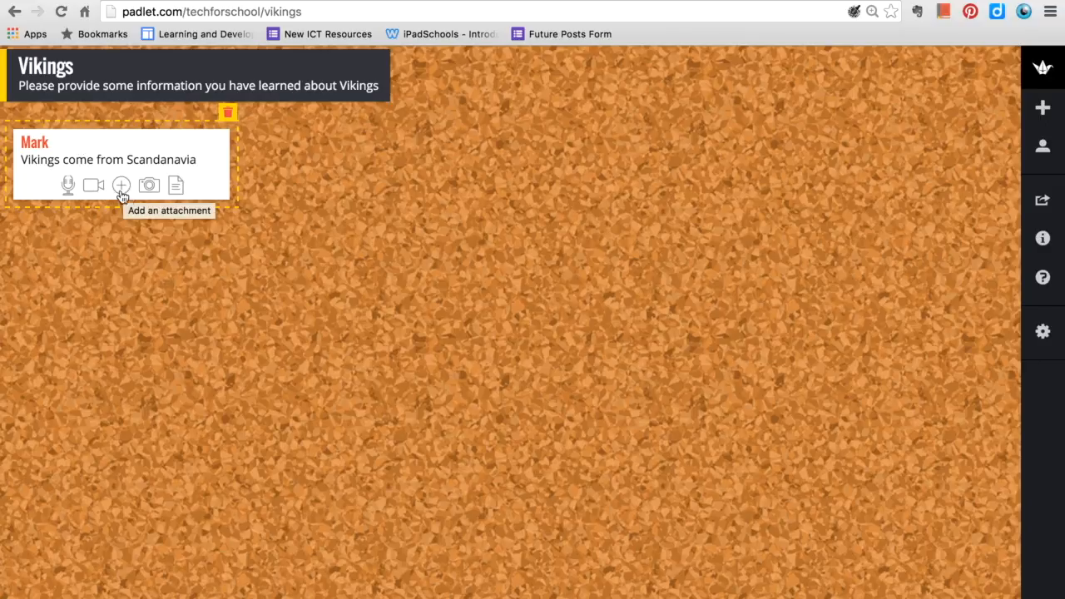
# - Look at the web link and file upload options for the post's attachment, and leave without attaching anything
pyautogui.click(125, 190)
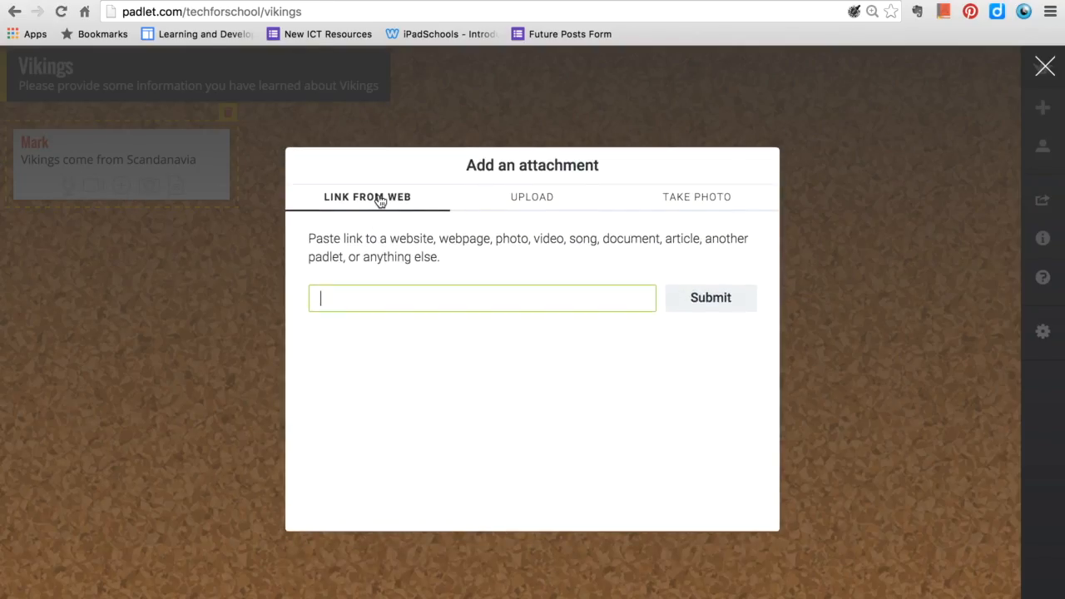
pyautogui.click(544, 204)
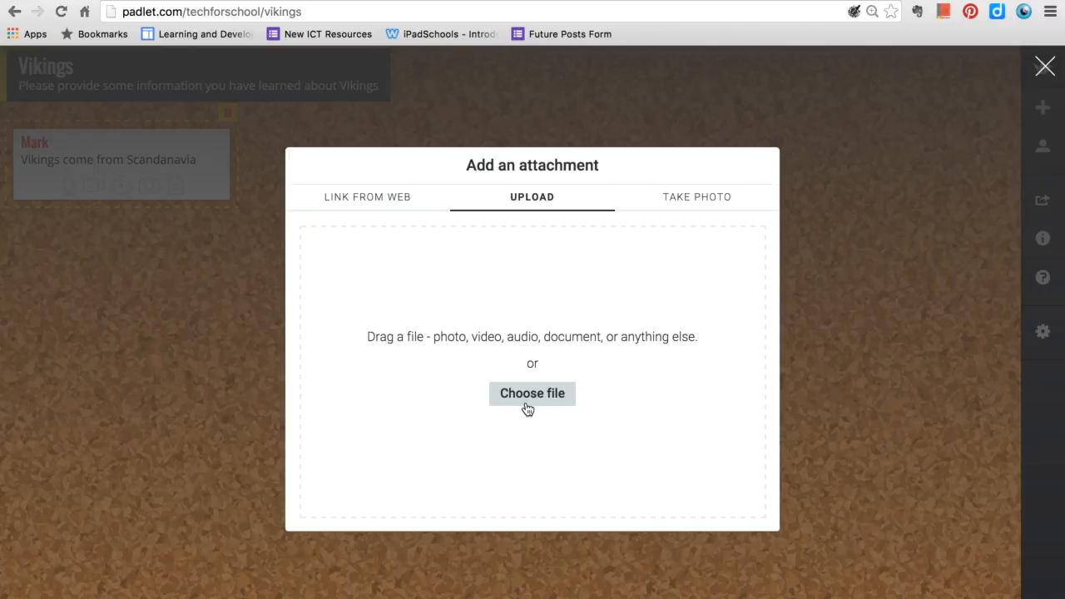
pyautogui.click(207, 342)
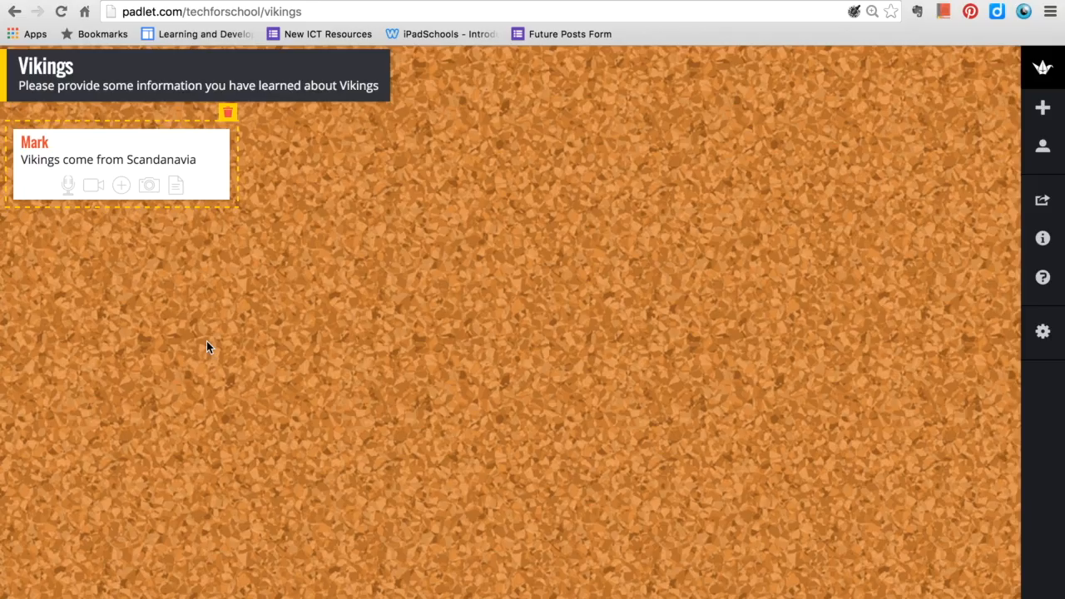